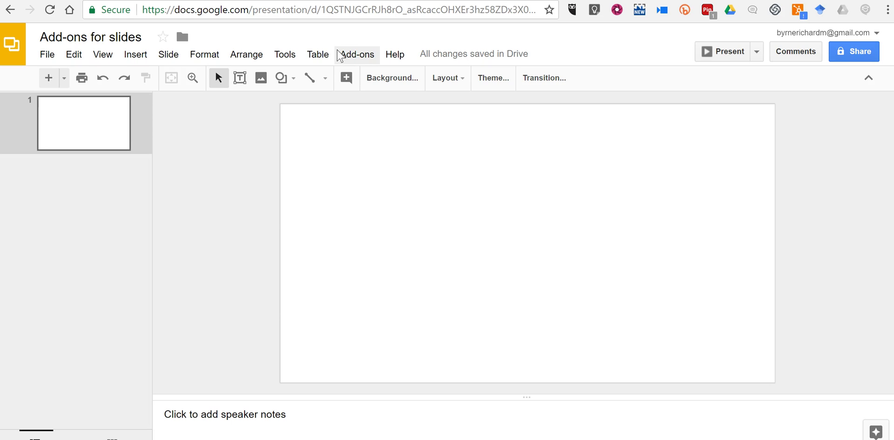
- Install the free Unsplash Photos add-on from Get add-ons and authorise it with your Google account
left_click(355, 53)
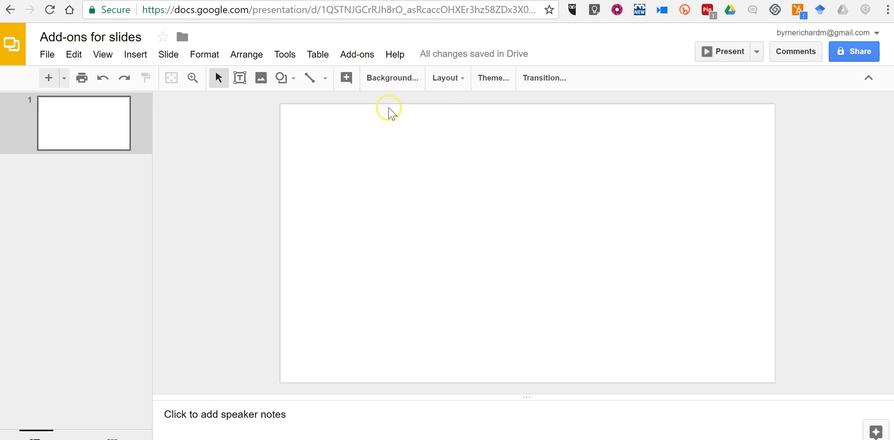
left_click(357, 59)
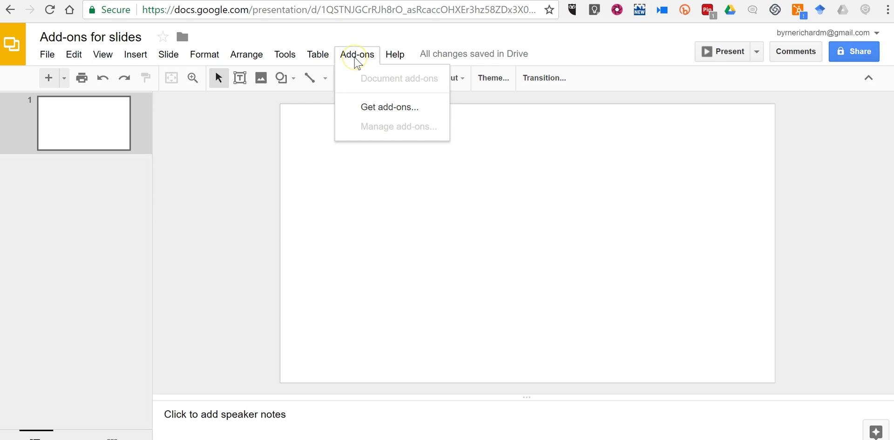
left_click(375, 112)
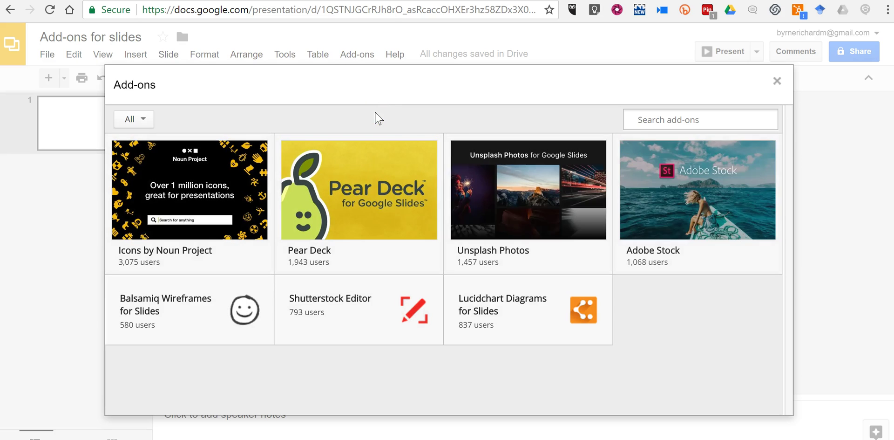
mouse_move(346, 265)
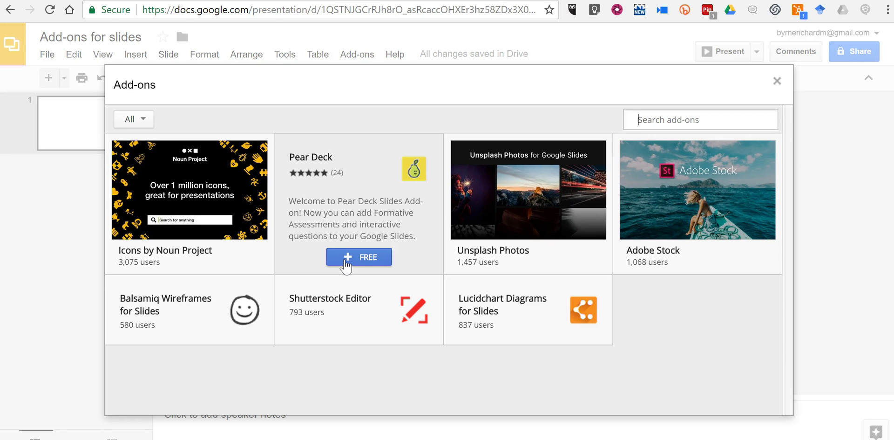
mouse_move(511, 264)
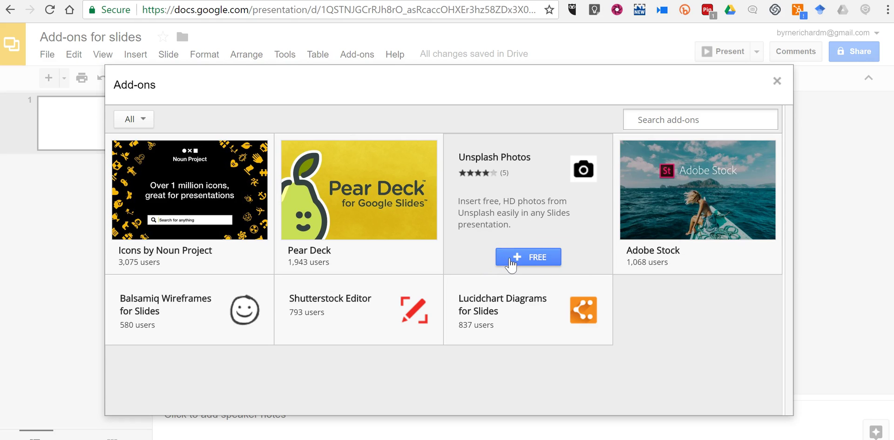
left_click(511, 261)
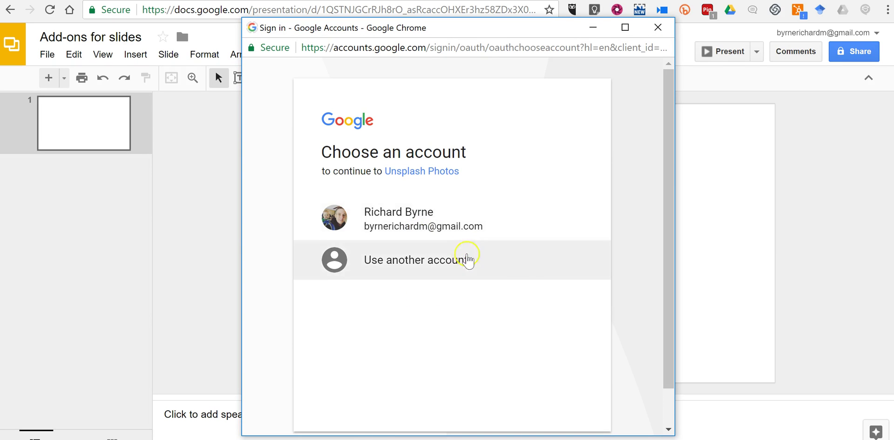
left_click(456, 183)
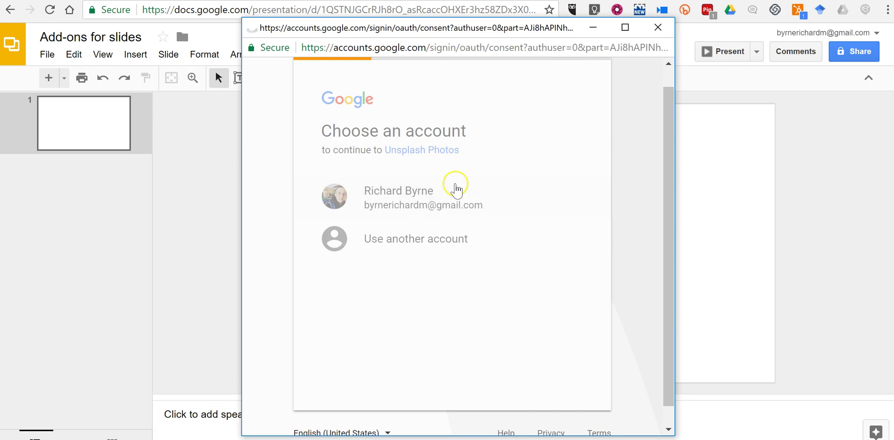
scroll(459, 266, "down", 3)
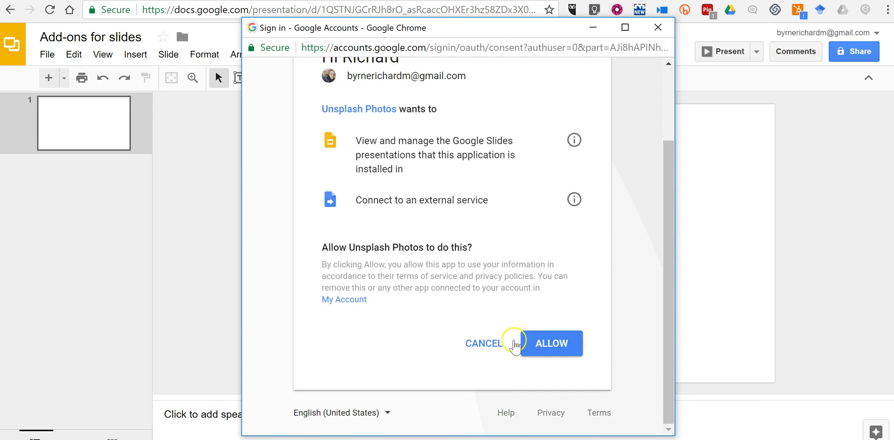
scroll(513, 342, "up", 1)
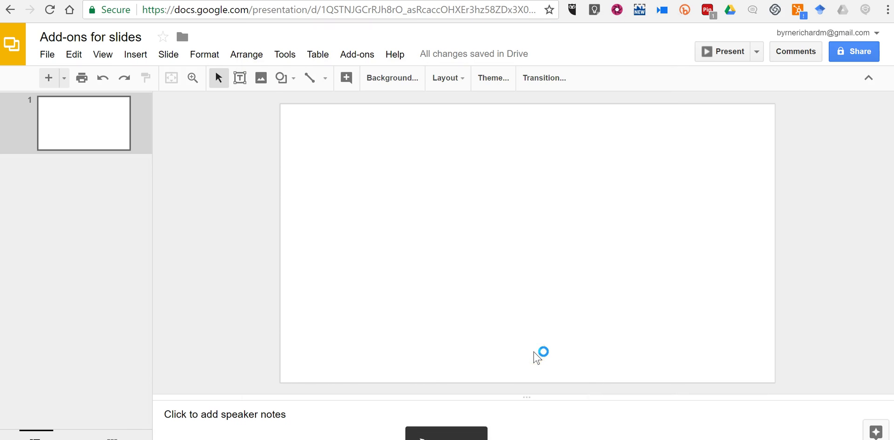
- Launch Unsplash Photos > Insert an Unsplash Photo to show the photo sidebar
left_click(357, 54)
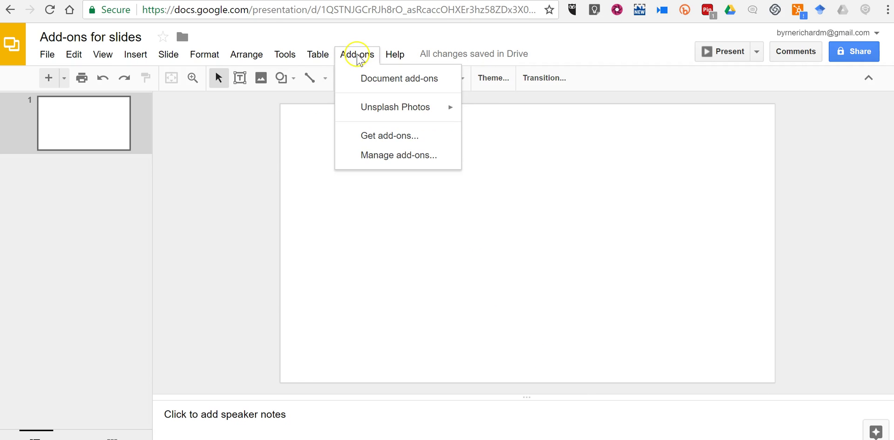
mouse_move(380, 111)
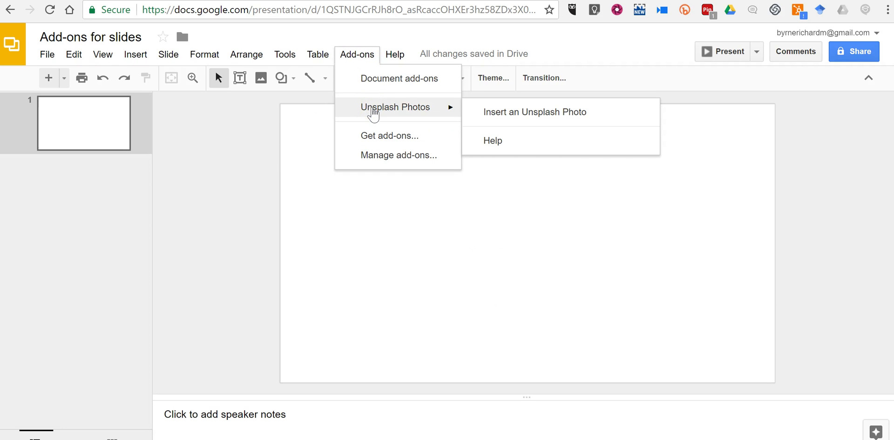
left_click(502, 118)
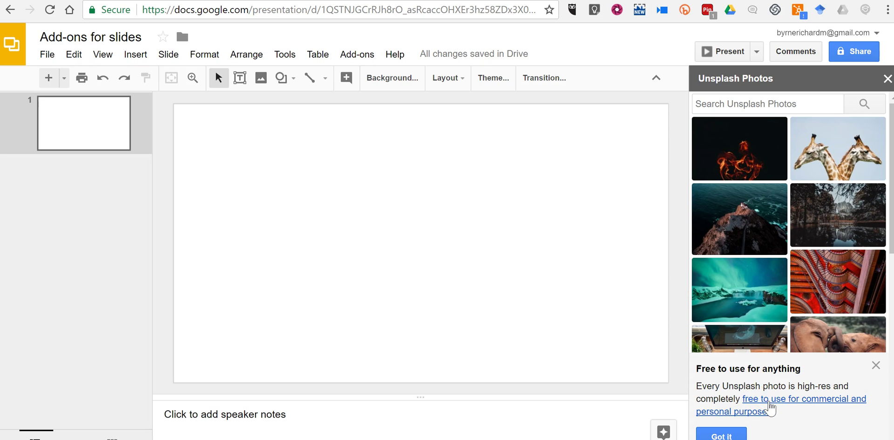
right_click(769, 408)
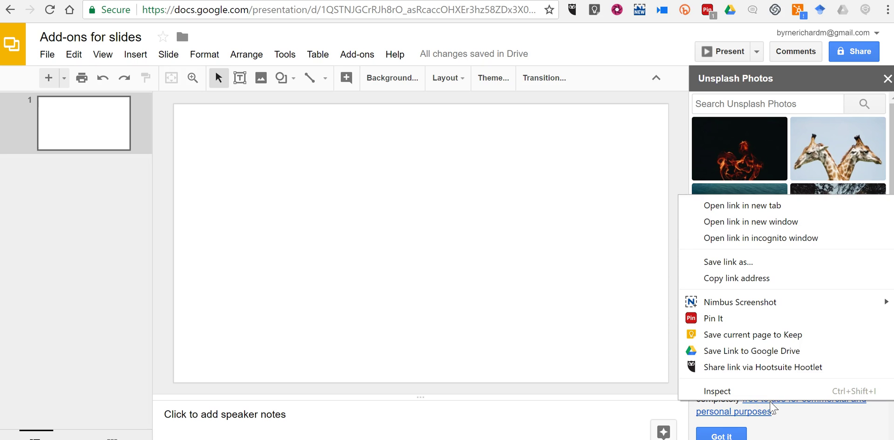
left_click(741, 208)
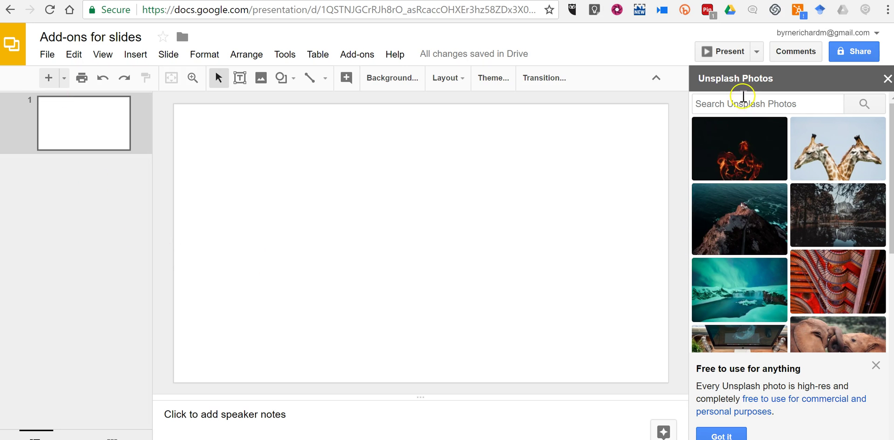
- Search Unsplash for 'puppy', correcting the misspelled 'puupy', and browse the dog results
left_click(742, 100)
type("puupy")
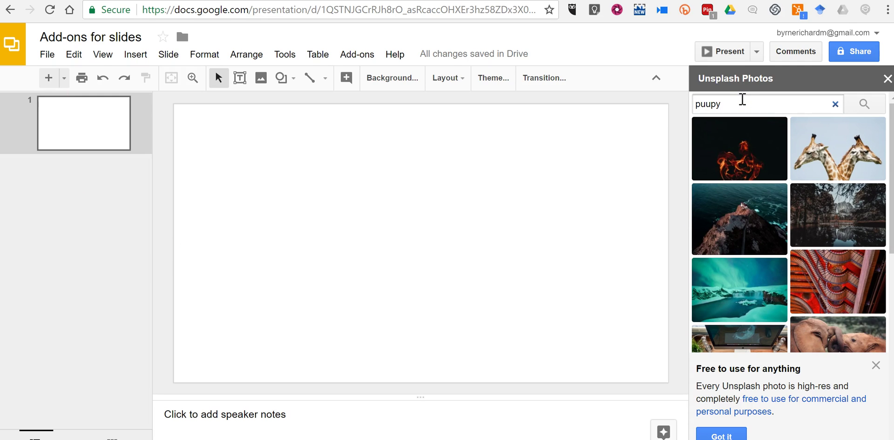
key("Return")
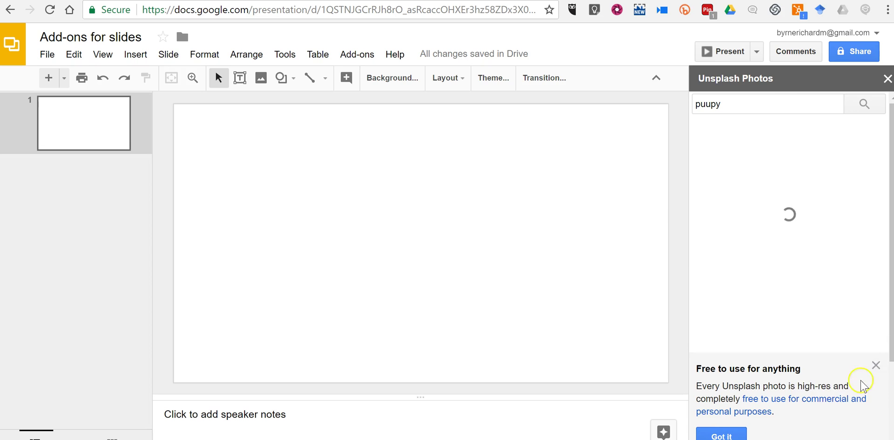
left_click(725, 432)
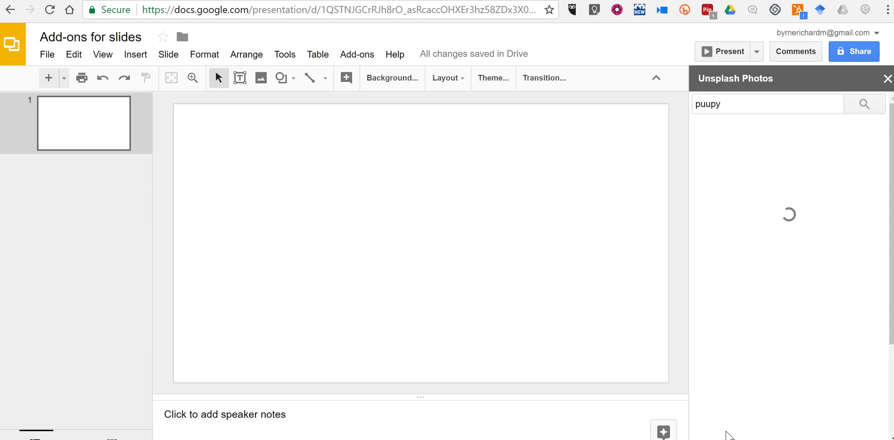
double_click(721, 105)
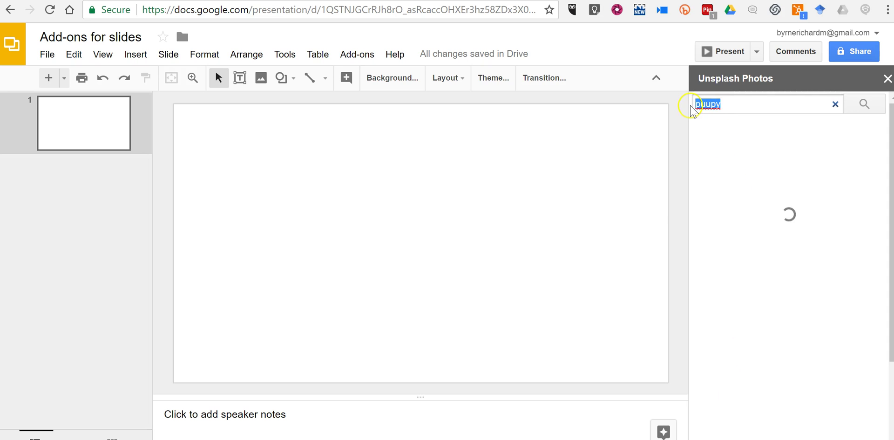
type("puppy")
key("Return")
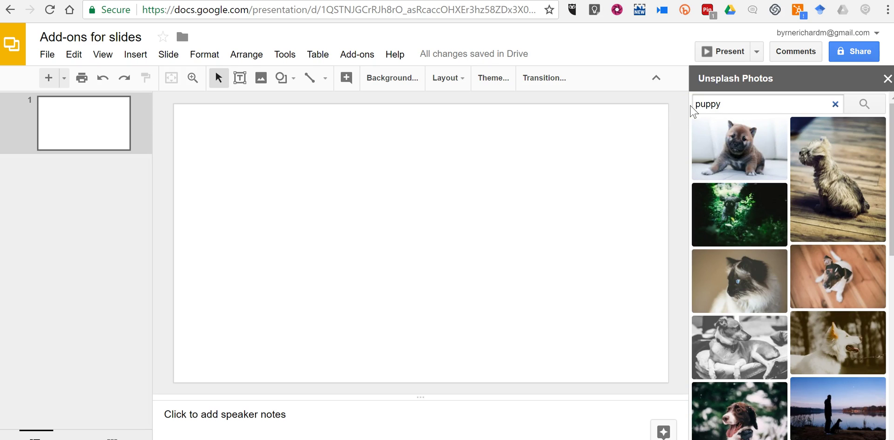
scroll(815, 335, "down", 5)
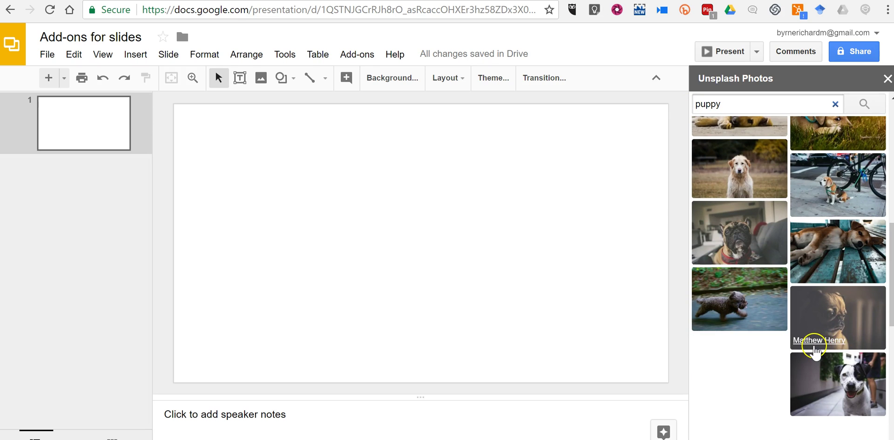
scroll(815, 354, "down", 8)
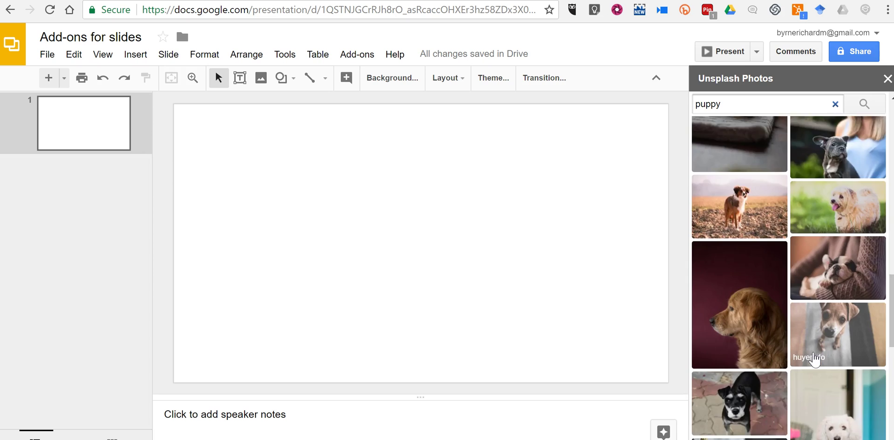
scroll(815, 356, "down", 8)
left_click(815, 347)
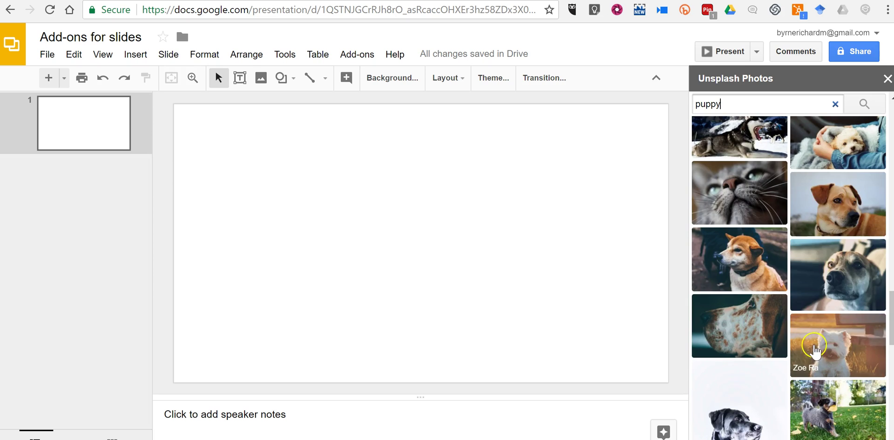
- Insert the brown dog photo and resize it to cover the whole slide
left_click(833, 199)
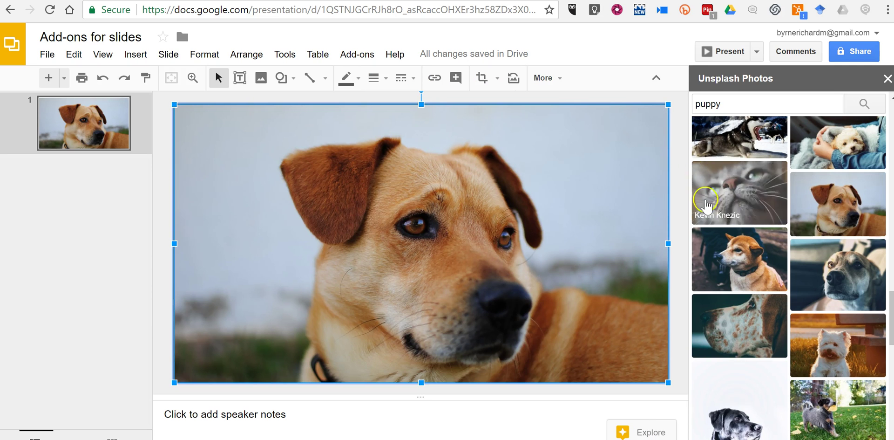
left_click(656, 110)
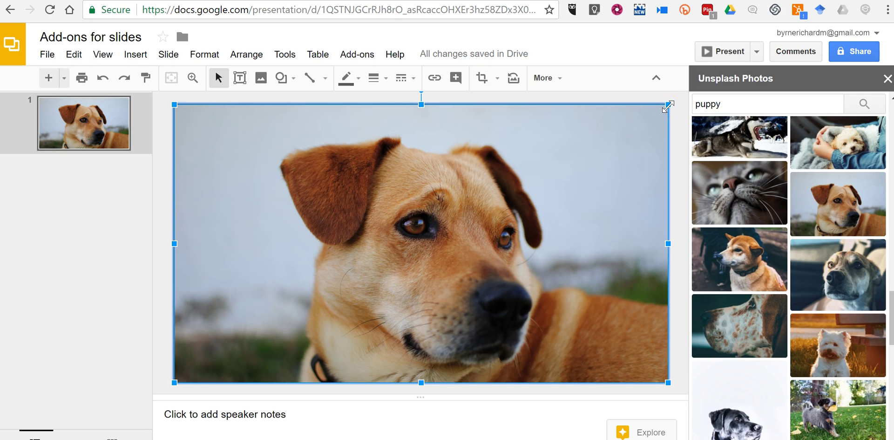
left_click_drag(668, 105, 514, 197)
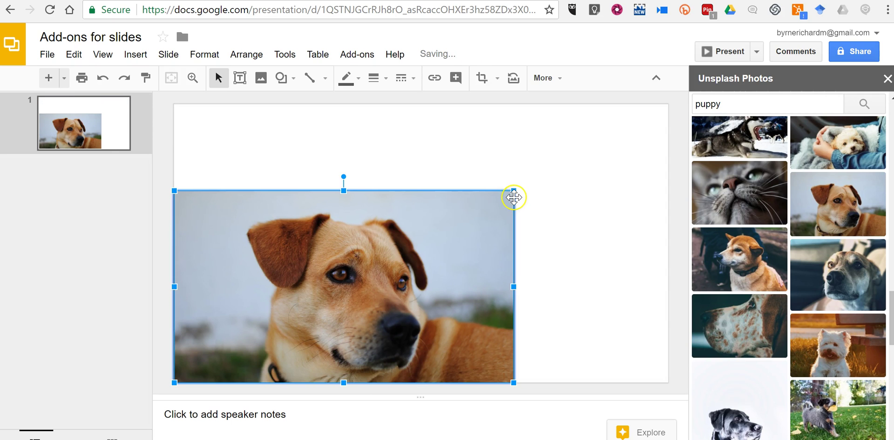
left_click_drag(321, 234, 440, 219)
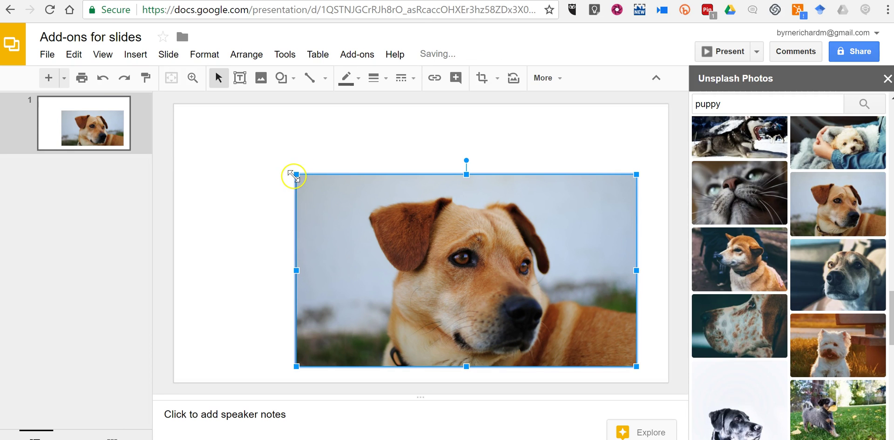
left_click_drag(294, 175, 174, 105)
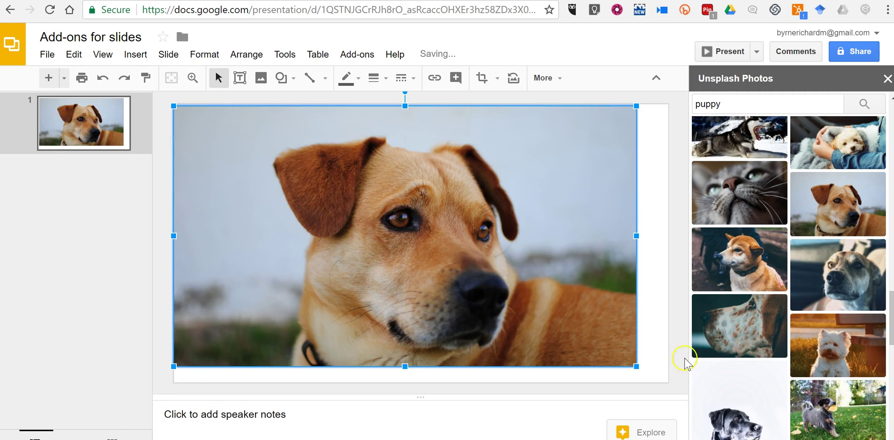
left_click_drag(636, 366, 658, 381)
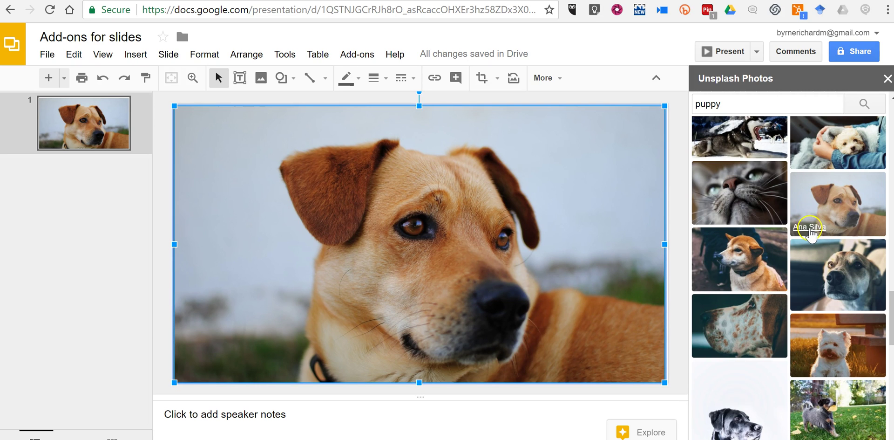
- Copy the photographer's Unsplash profile link and paste it into the speaker notes
left_click(810, 231)
right_click(811, 231)
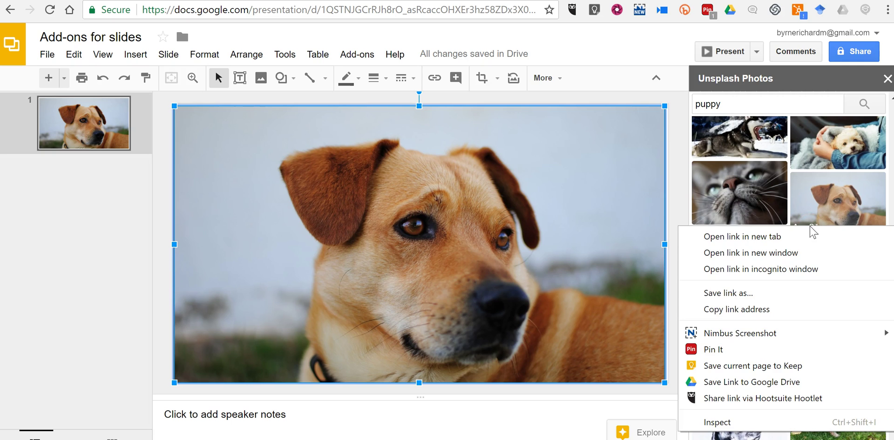
left_click(765, 308)
left_click(391, 413)
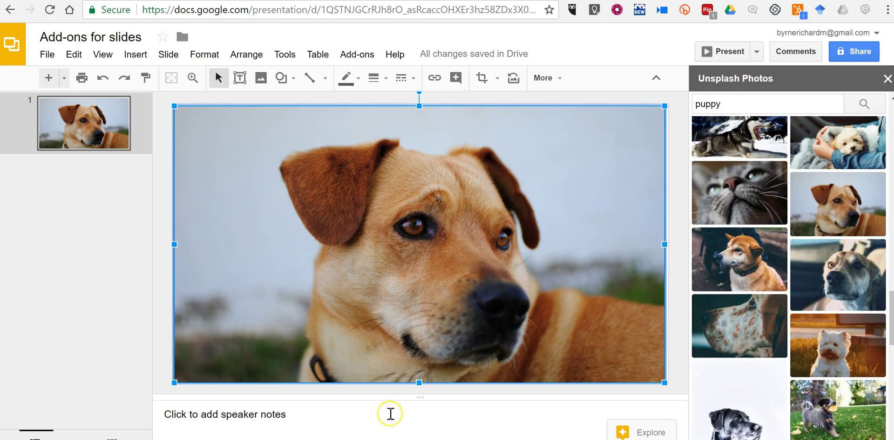
left_click(293, 419)
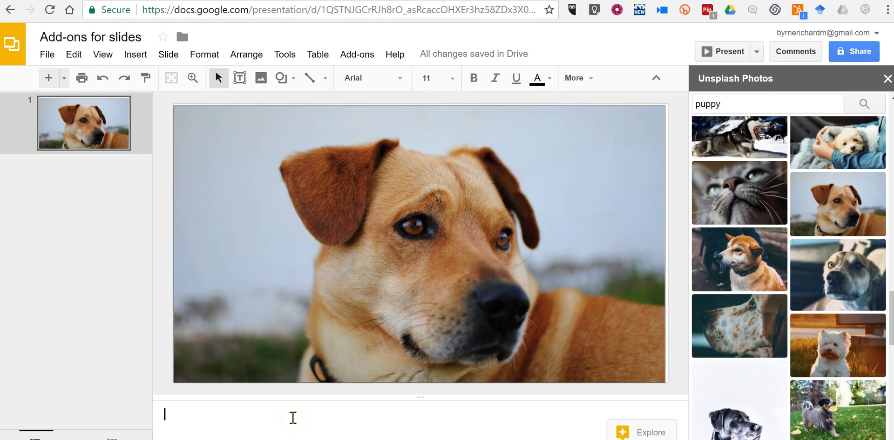
key("ctrl+v")
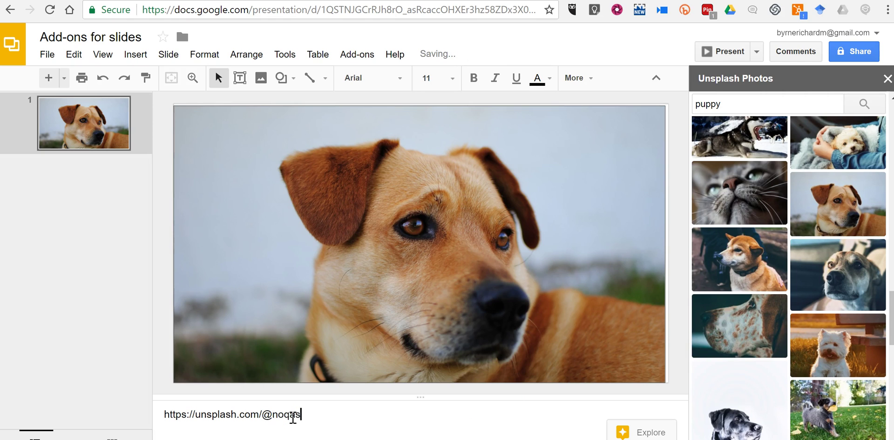
- Add a lower-left text box reading 'Image credit:' followed by the photographer's link
left_click(239, 80)
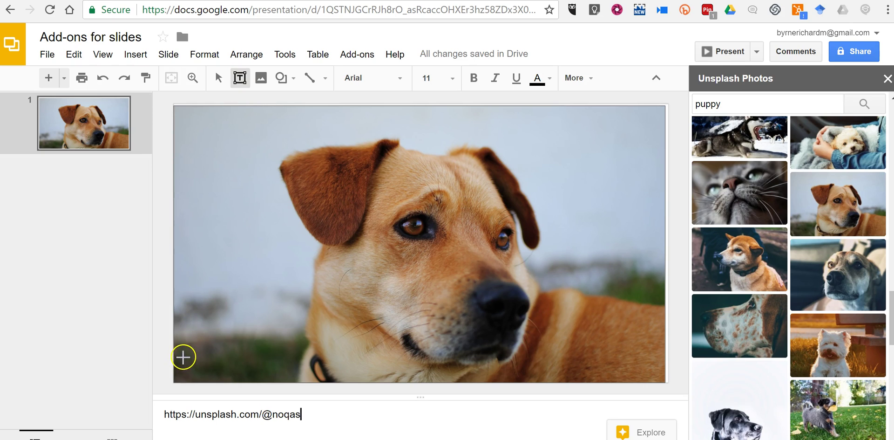
left_click_drag(183, 357, 323, 375)
type("Image")
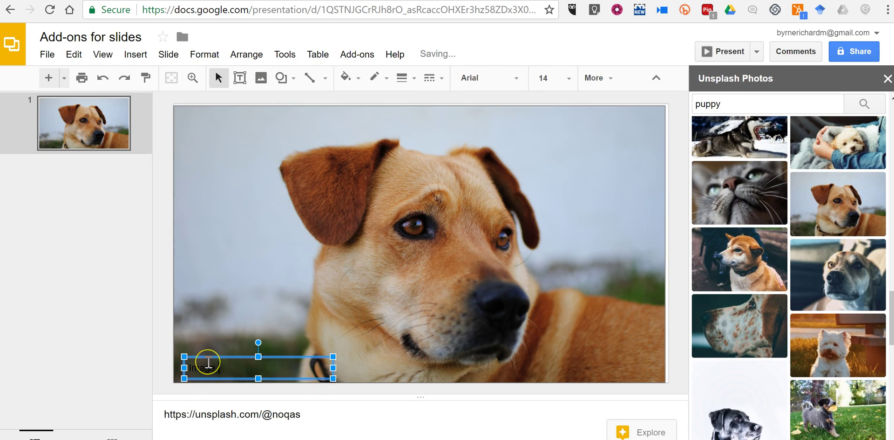
type(" credit:")
key("ctrl+v")
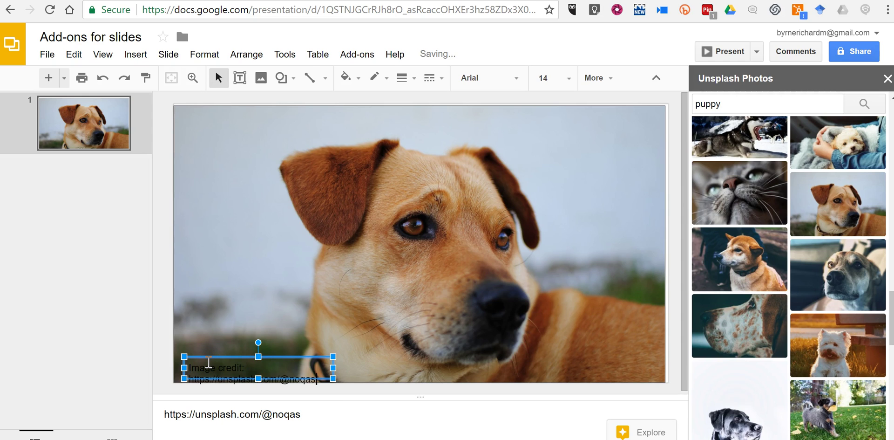
left_click(350, 427)
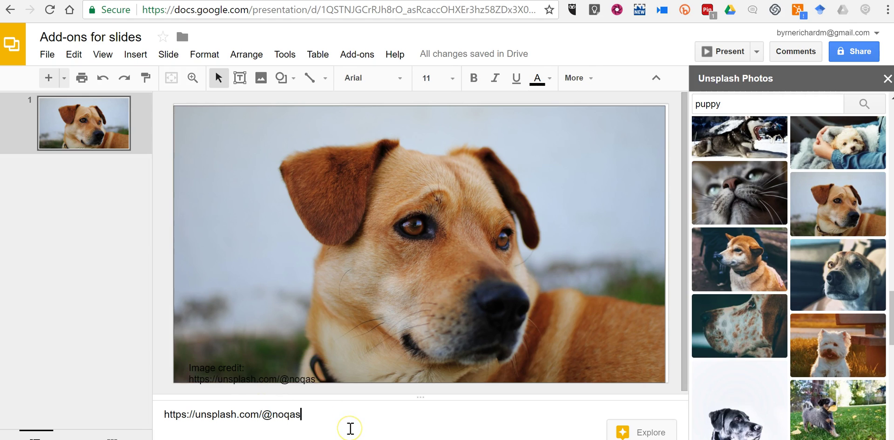